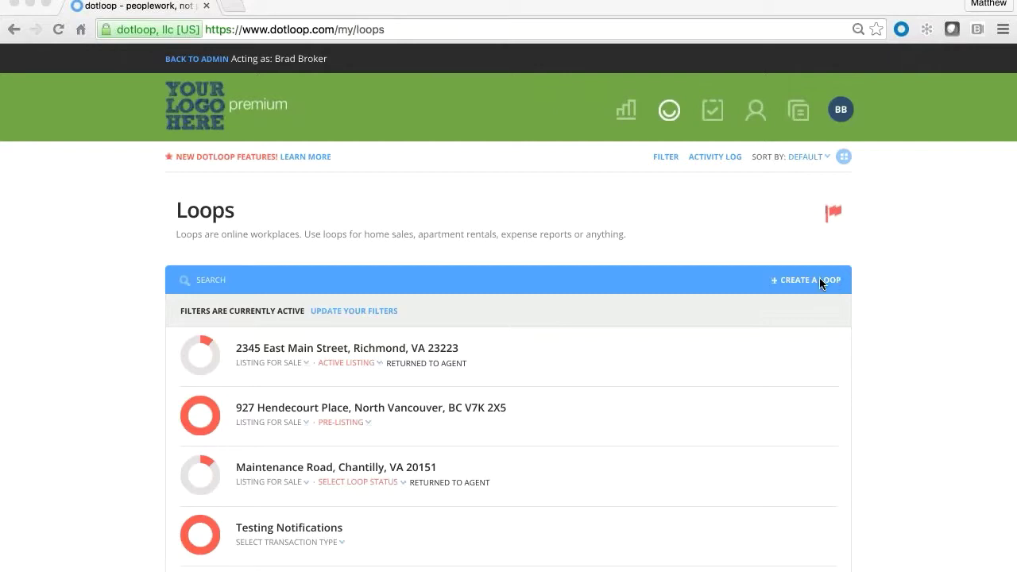
Create a loop for 300 West Pete Rose Way, Cincinnati, from the OH Residential Listing template
{"action": "left_click", "coordinate": [820, 280]}
{"action": "left_click", "coordinate": [819, 280]}
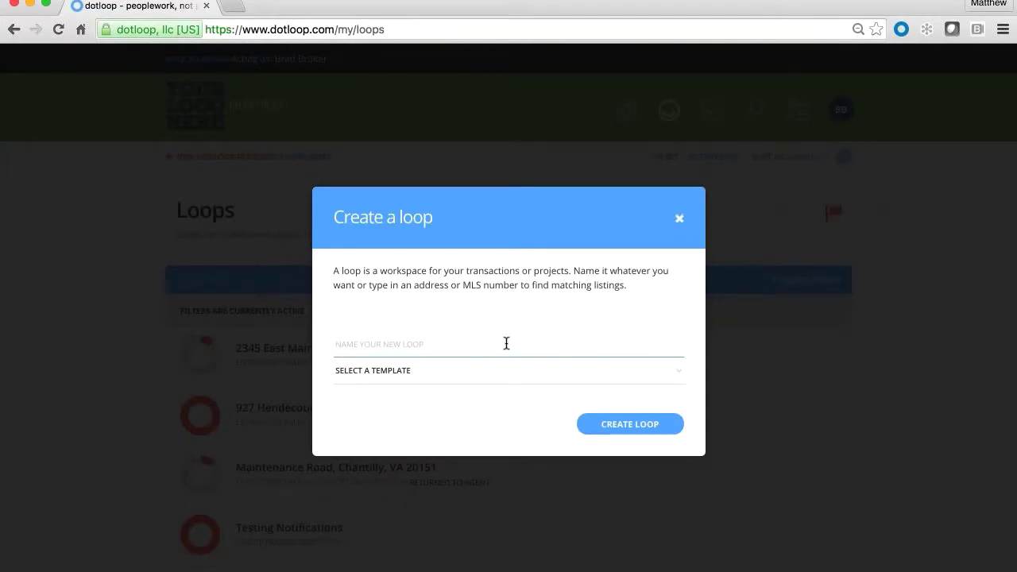
{"action": "type", "text": "300"}
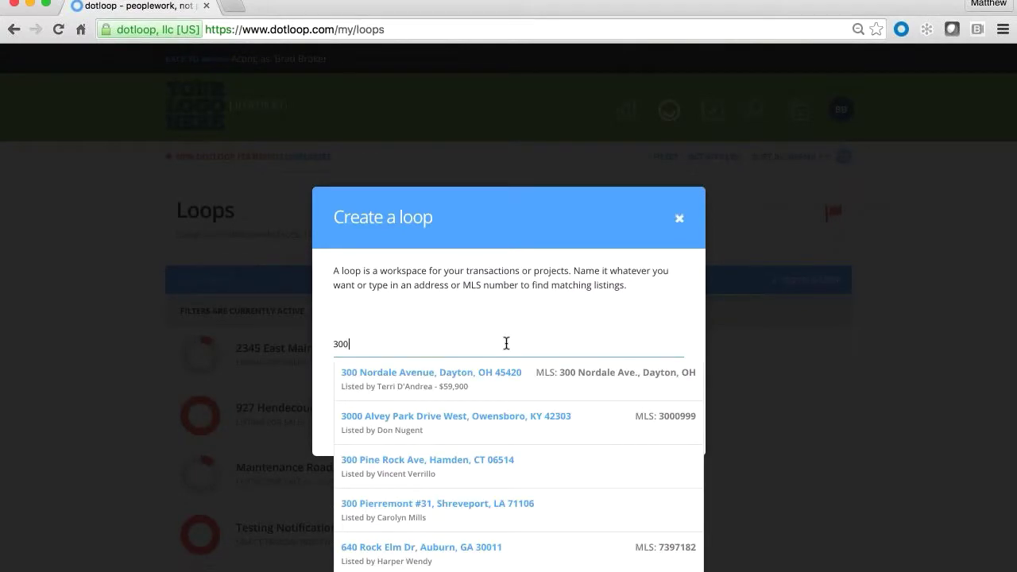
{"action": "type", "text": " west pete ro"}
{"action": "type", "text": "se way"}
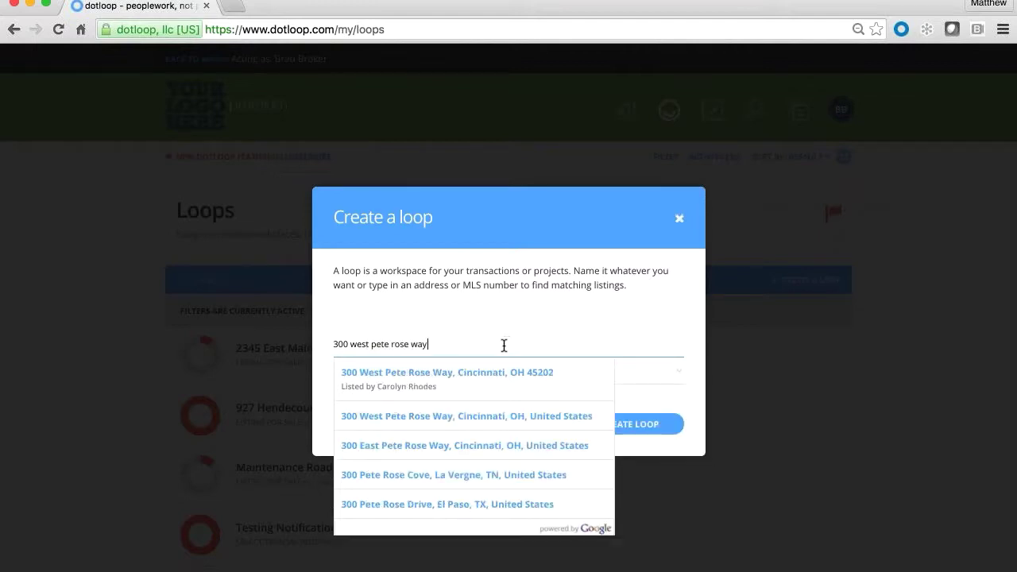
{"action": "left_click", "coordinate": [483, 396]}
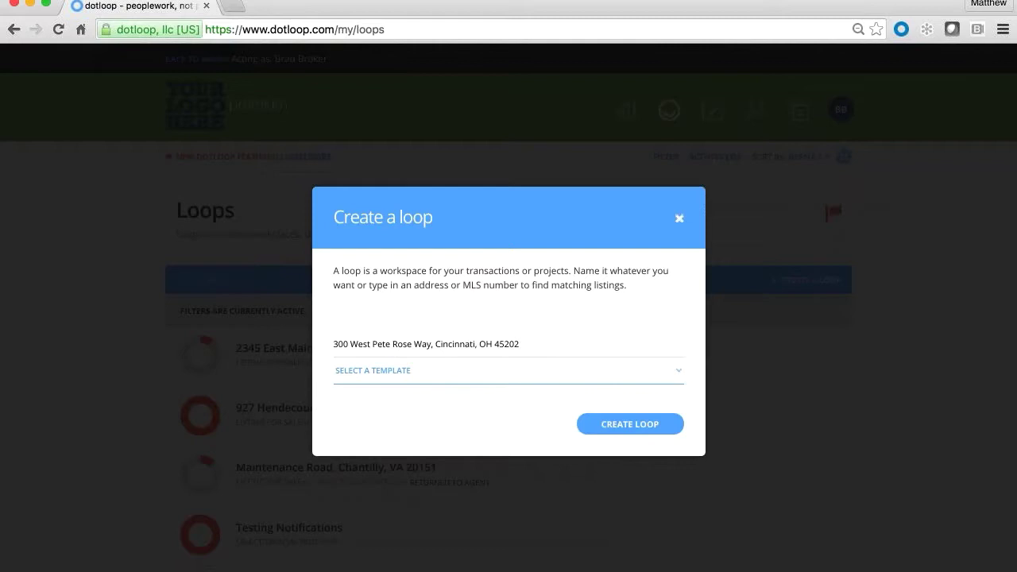
{"action": "left_click", "coordinate": [433, 376]}
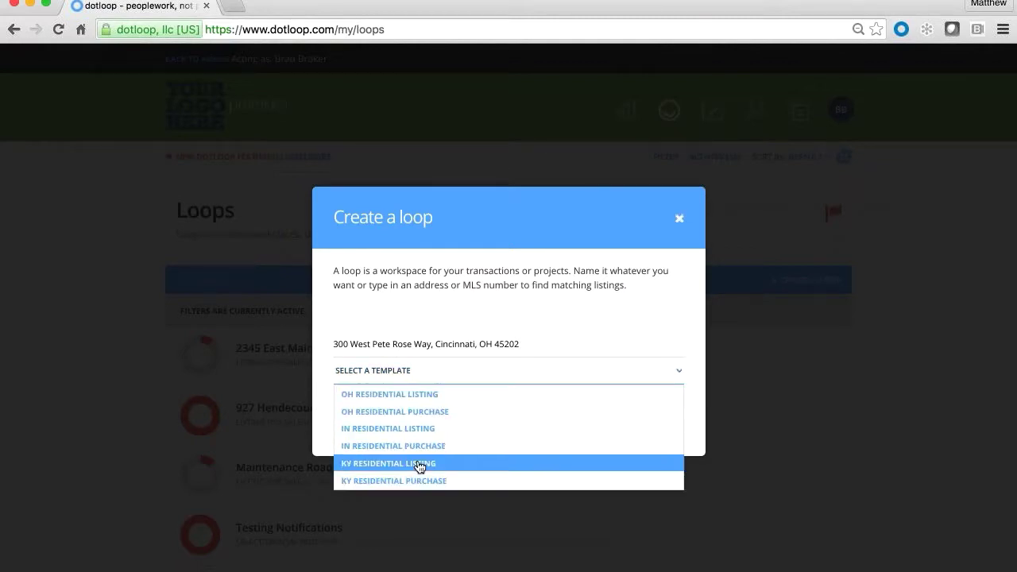
{"action": "left_click", "coordinate": [427, 395]}
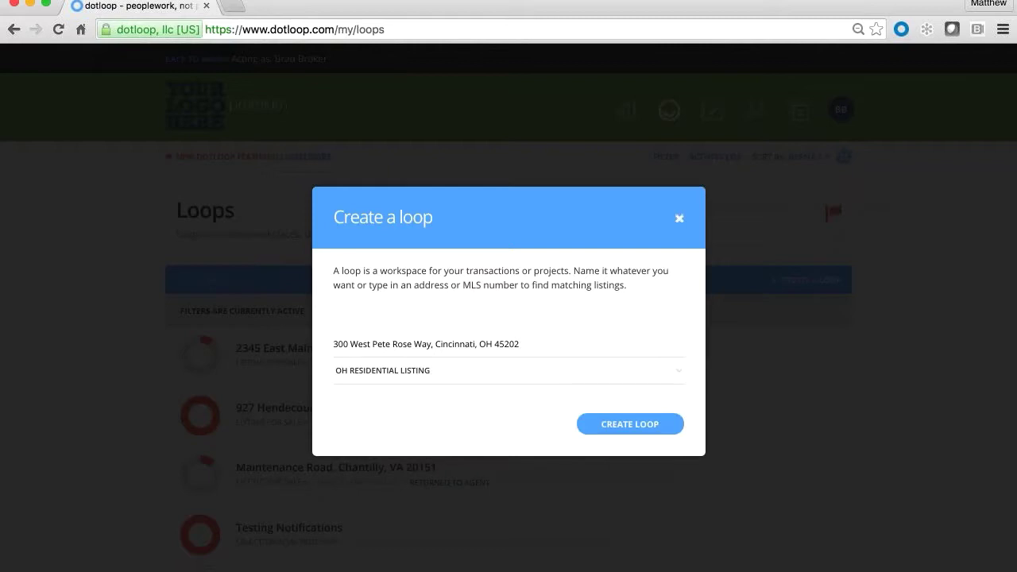
{"action": "left_click", "coordinate": [641, 434]}
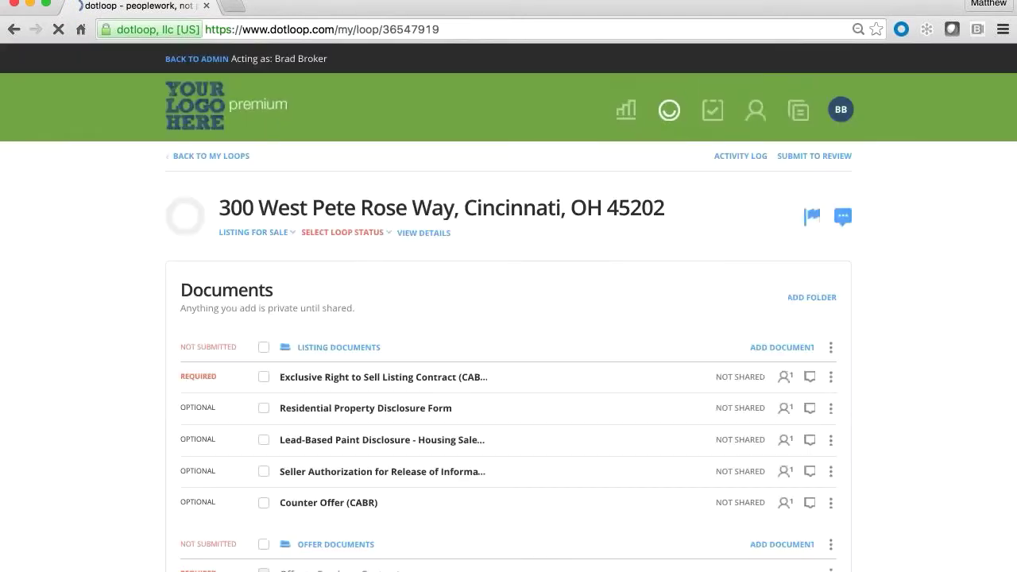
Scroll through the new loop to review its documents, people and tasks
{"action": "scroll", "coordinate": [579, 398], "scroll_direction": "down", "scroll_amount": 2}
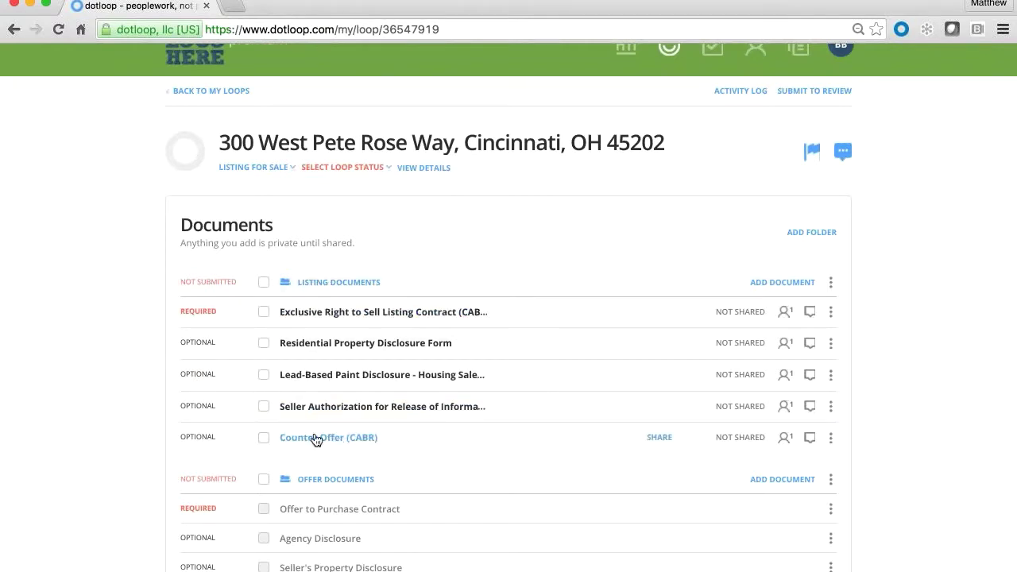
{"action": "scroll", "coordinate": [374, 437], "scroll_direction": "down", "scroll_amount": 4}
{"action": "scroll", "coordinate": [350, 254], "scroll_direction": "down", "scroll_amount": 3}
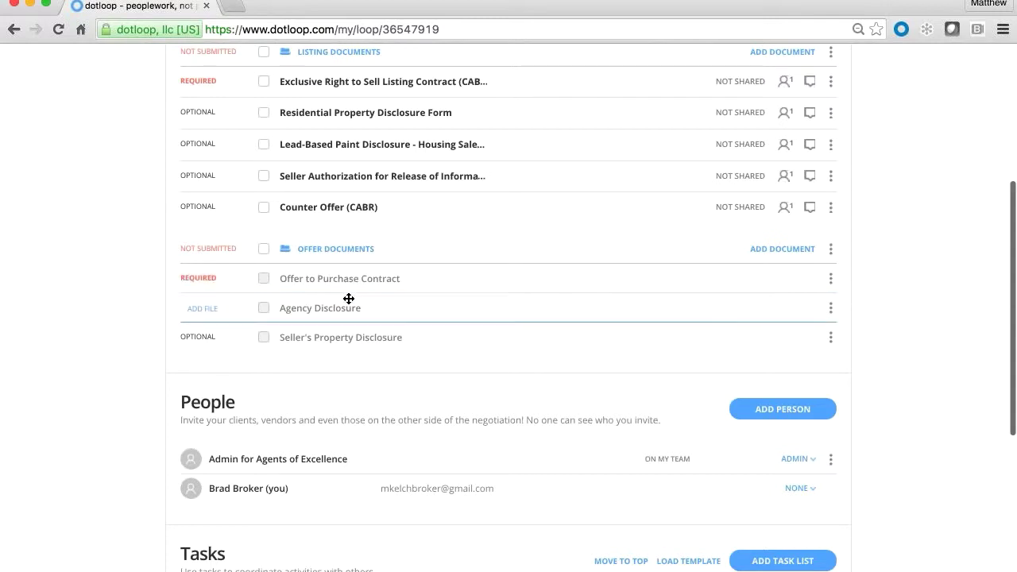
{"action": "scroll", "coordinate": [348, 297], "scroll_direction": "down", "scroll_amount": 4}
{"action": "scroll", "coordinate": [348, 302], "scroll_direction": "down", "scroll_amount": 4}
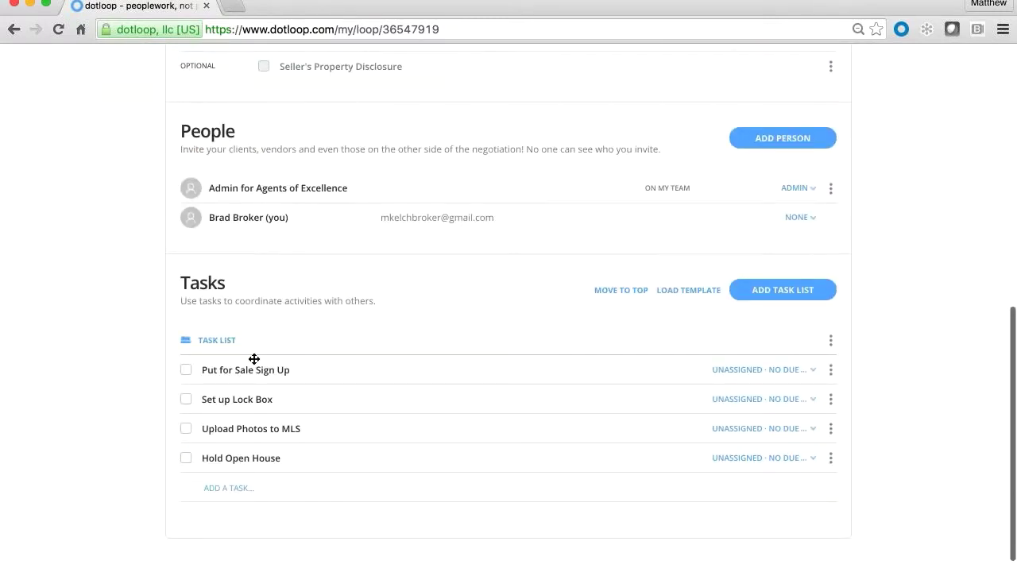
{"action": "scroll", "coordinate": [239, 357], "scroll_direction": "up", "scroll_amount": 6}
{"action": "scroll", "coordinate": [509, 302], "scroll_direction": "up", "scroll_amount": 8}
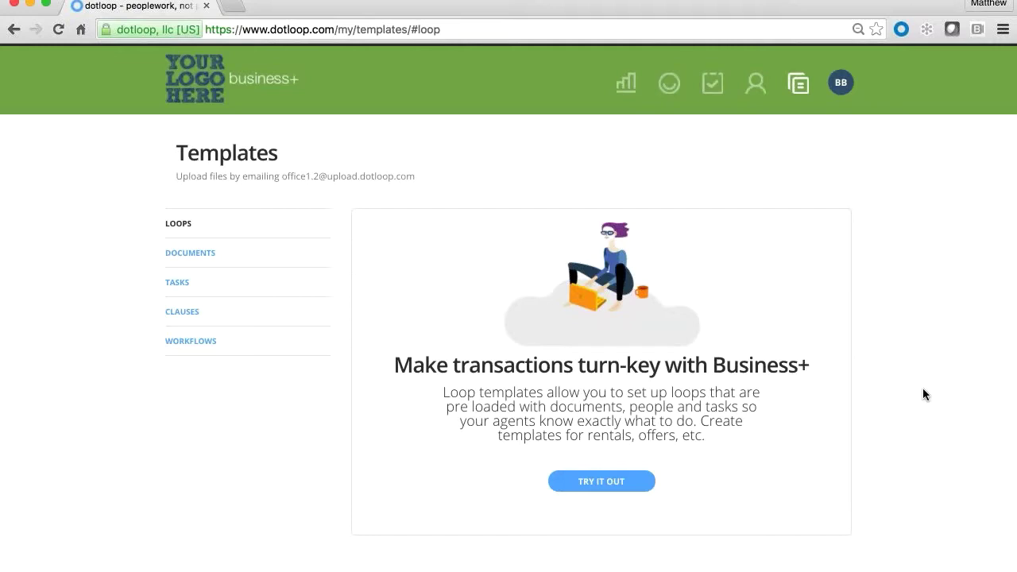
Start a new loop template called 'Listing Transaction' with transaction type Listing for Sale
{"action": "left_click", "coordinate": [624, 490]}
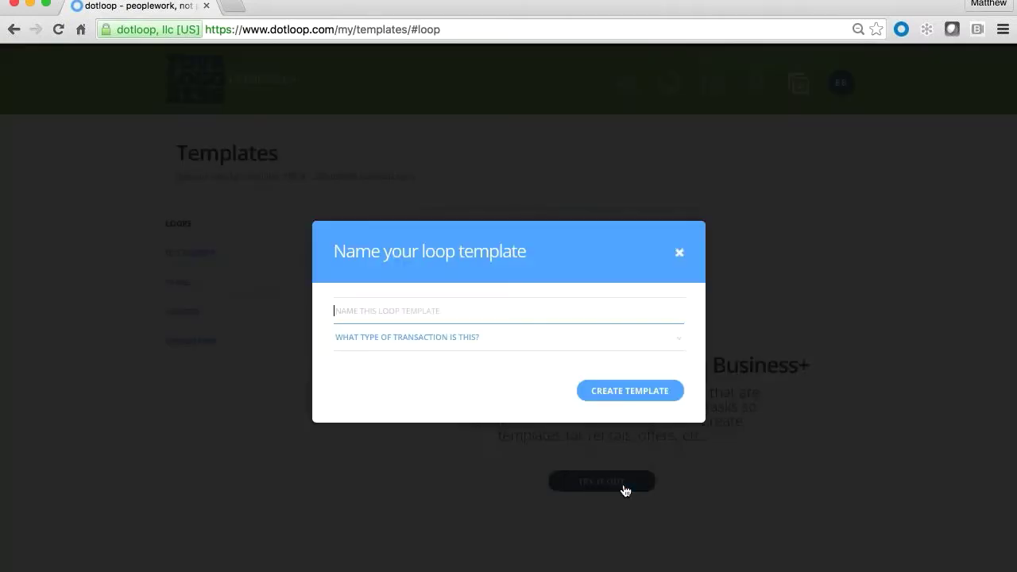
{"action": "type", "text": "Listing"}
{"action": "type", "text": " Transact"}
{"action": "type", "text": "ion"}
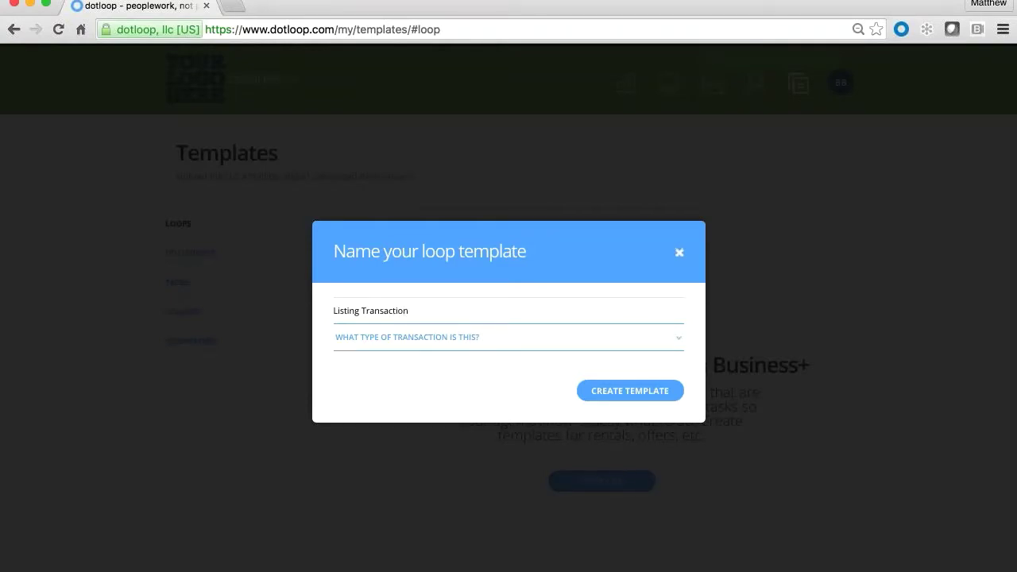
{"action": "left_click", "coordinate": [467, 340]}
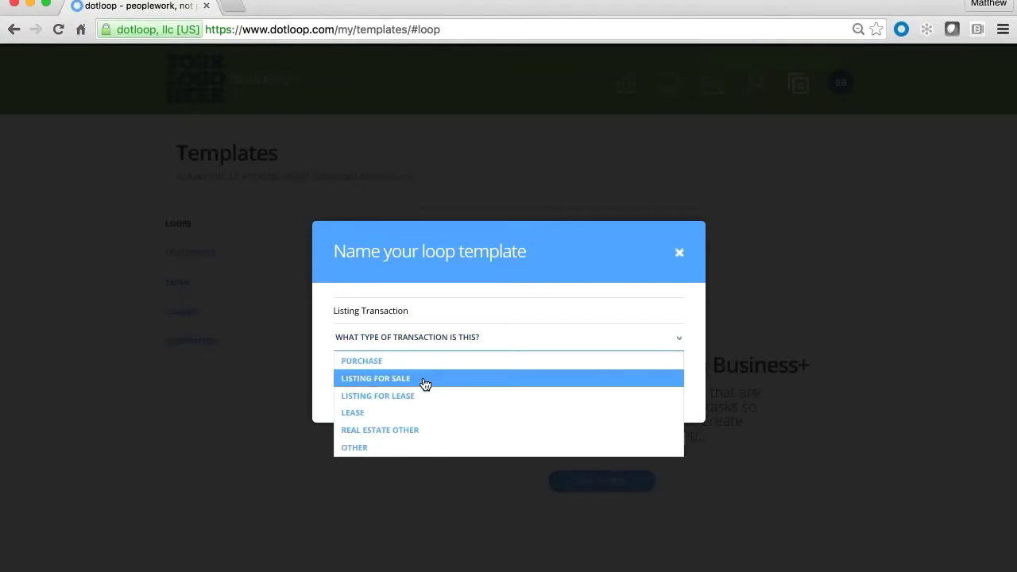
{"action": "left_click", "coordinate": [425, 380]}
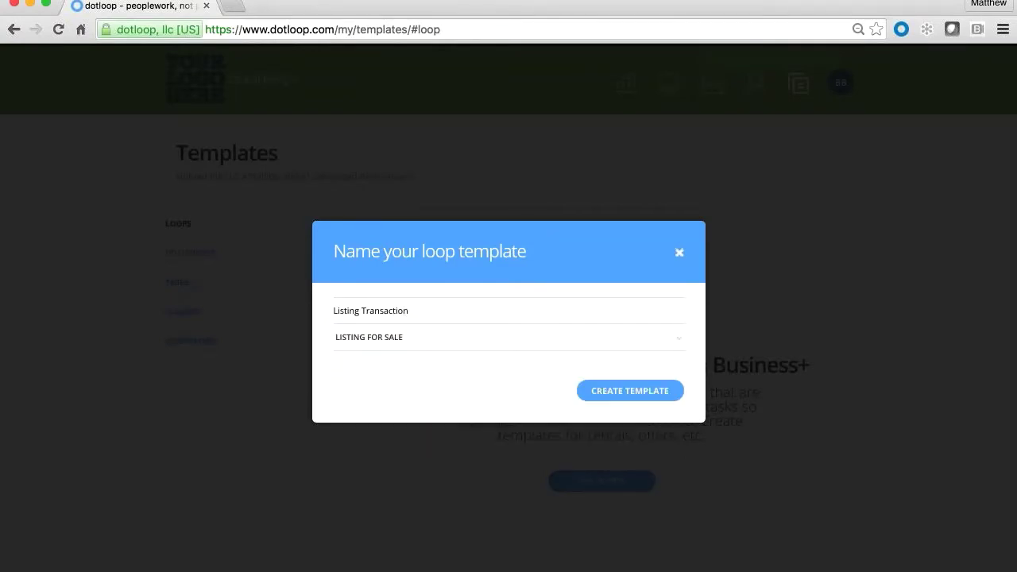
{"action": "left_click", "coordinate": [617, 392]}
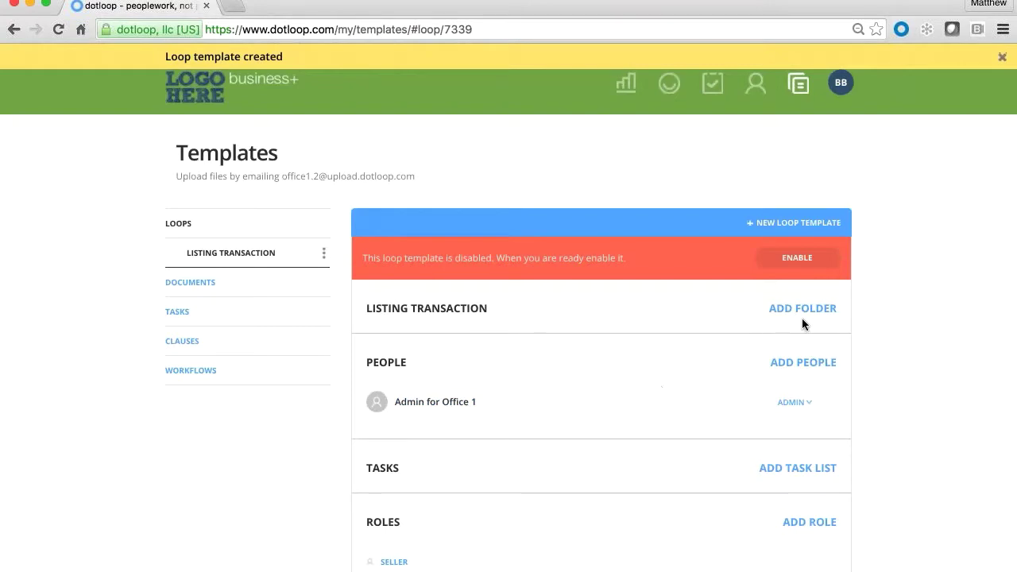
Add a 'Listing Documents' folder to the template with its workflow set to Listing
{"action": "left_click", "coordinate": [813, 315]}
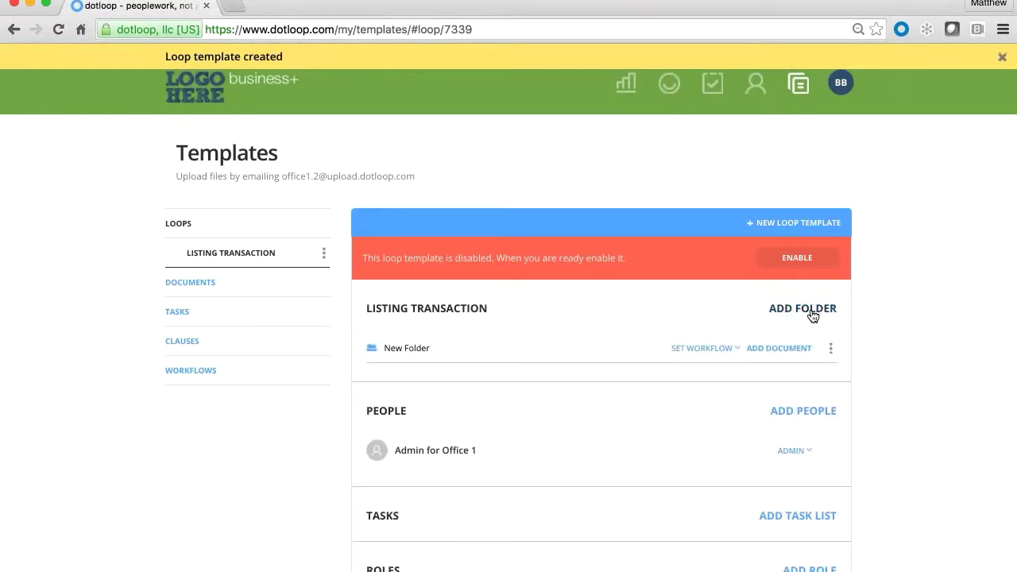
{"action": "type", "text": "Listin"}
{"action": "type", "text": "g Documents"}
{"action": "left_click", "coordinate": [715, 348]}
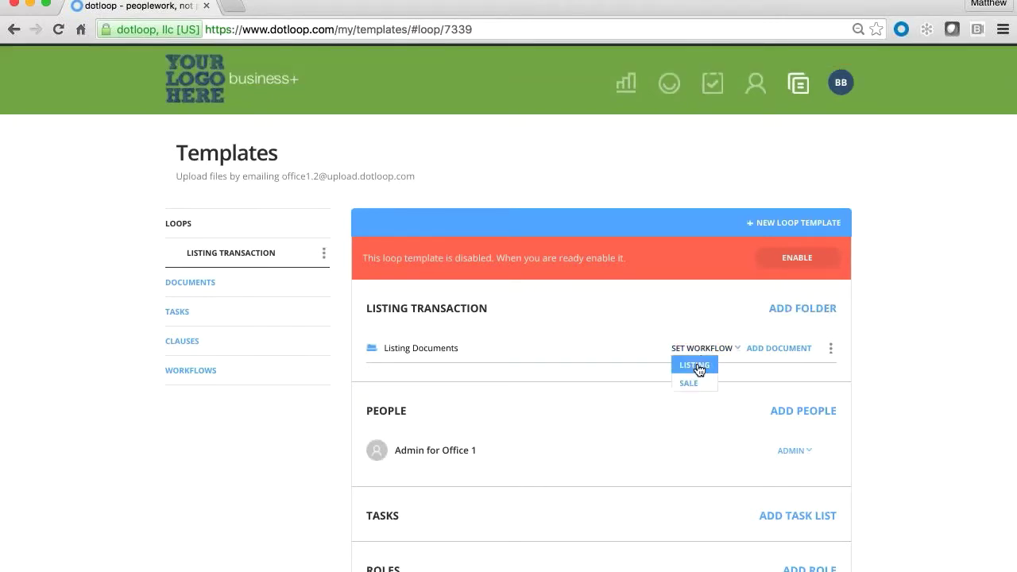
{"action": "left_click", "coordinate": [697, 367]}
{"action": "left_click", "coordinate": [879, 341]}
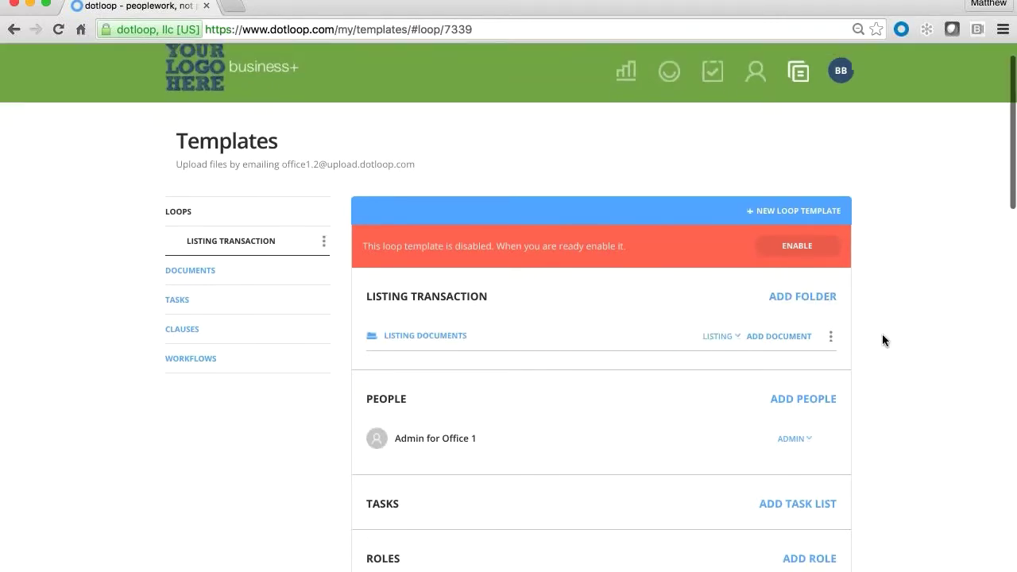
{"action": "scroll", "coordinate": [882, 333], "scroll_direction": "down", "scroll_amount": 1}
Add all four OH Residential Listing documents to the Listing Documents folder
{"action": "left_click", "coordinate": [779, 316]}
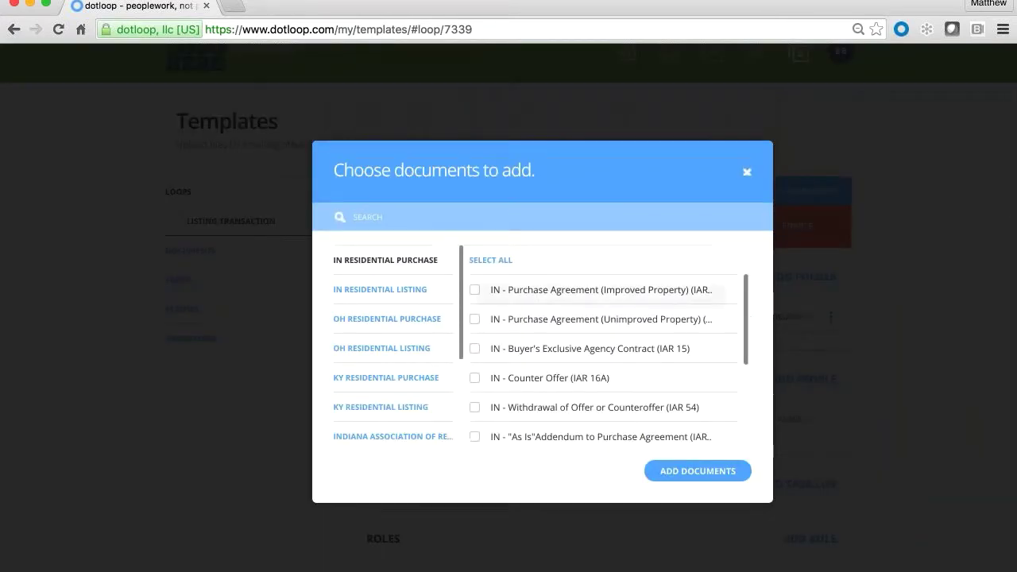
{"action": "left_click", "coordinate": [367, 352]}
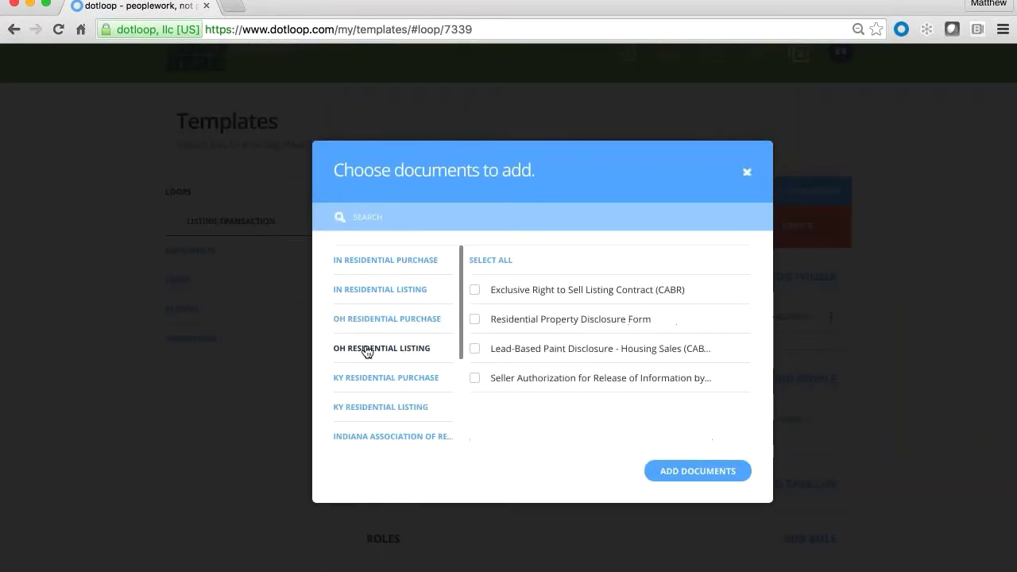
{"action": "left_click", "coordinate": [495, 262]}
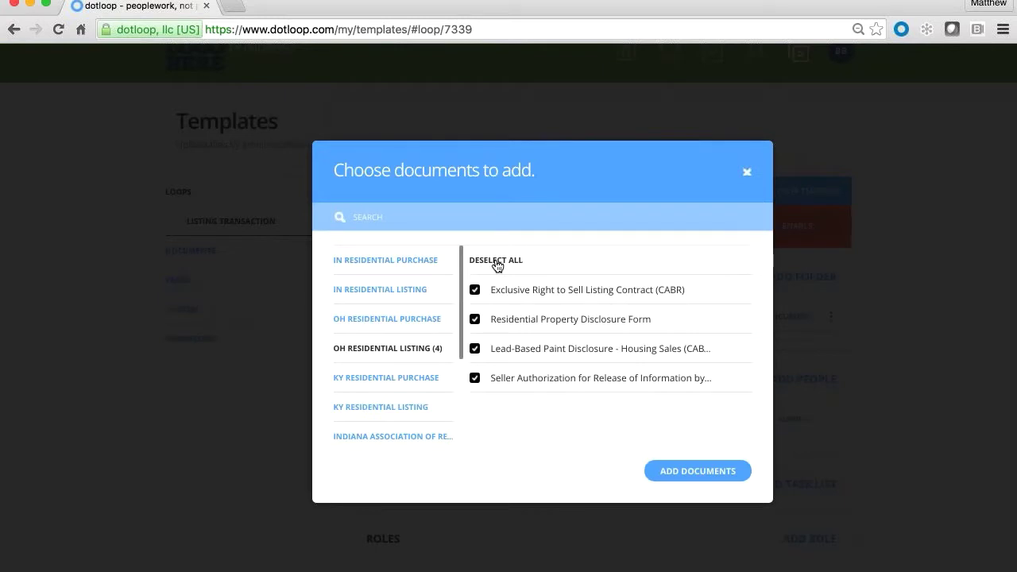
{"action": "left_click", "coordinate": [698, 472]}
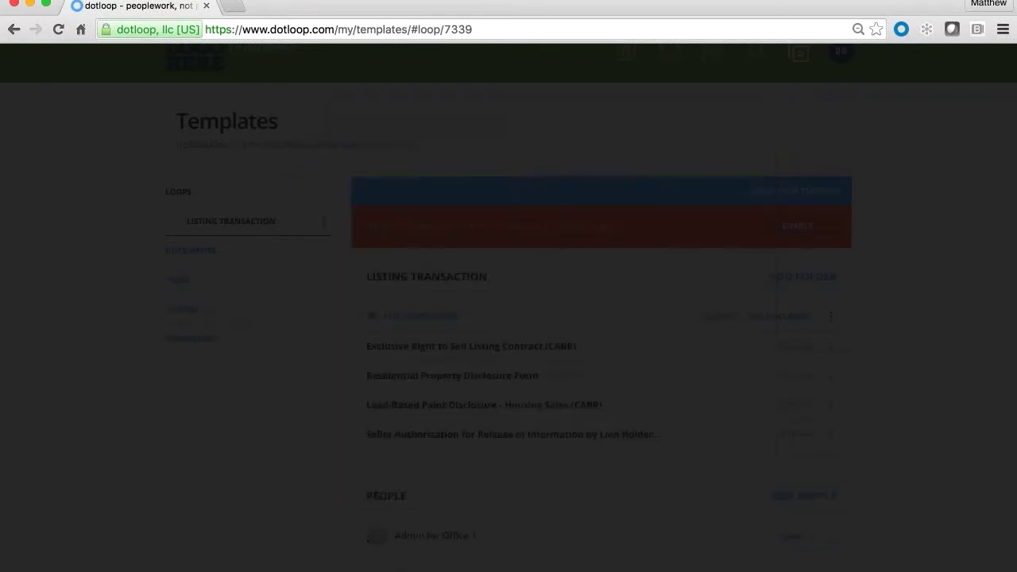
Add a task list with the tasks 'Put for sale sign up' and 'Set up Lock Box'
{"action": "scroll", "coordinate": [795, 346], "scroll_direction": "down", "scroll_amount": 2}
{"action": "scroll", "coordinate": [807, 345], "scroll_direction": "down", "scroll_amount": 3}
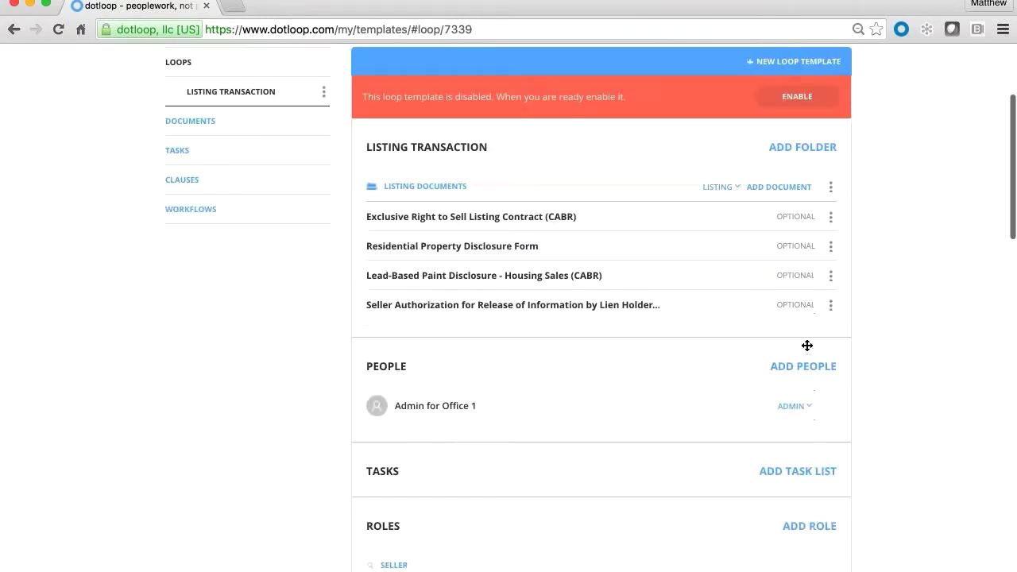
{"action": "scroll", "coordinate": [807, 346], "scroll_direction": "down", "scroll_amount": 1}
{"action": "scroll", "coordinate": [808, 345], "scroll_direction": "down", "scroll_amount": 2}
{"action": "scroll", "coordinate": [803, 343], "scroll_direction": "down", "scroll_amount": 1}
{"action": "left_click", "coordinate": [789, 335]}
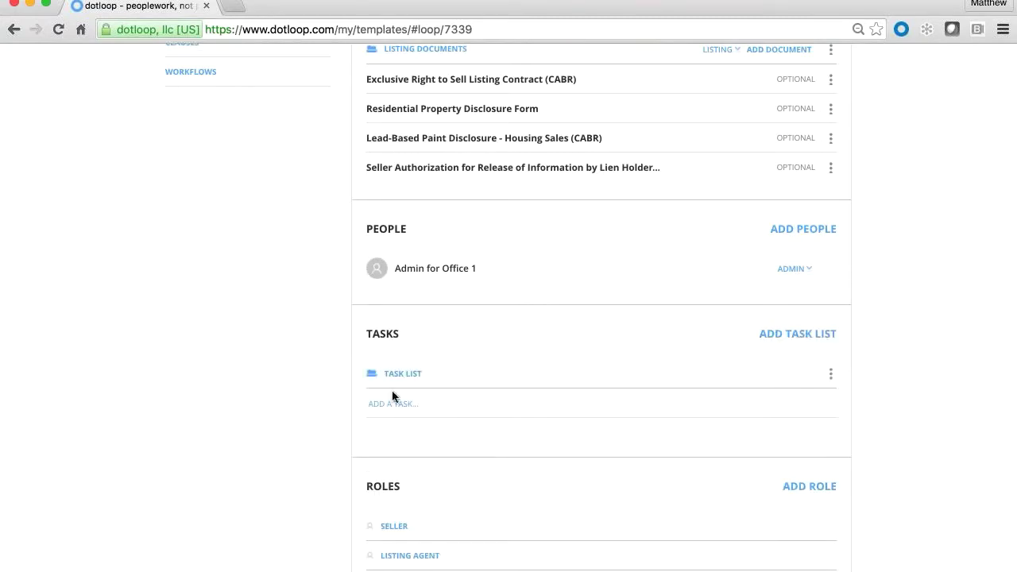
{"action": "left_click", "coordinate": [392, 402]}
{"action": "type", "text": "Put"}
{"action": "type", "text": " for sal"}
{"action": "type", "text": "e sign up"}
{"action": "key", "text": "Return"}
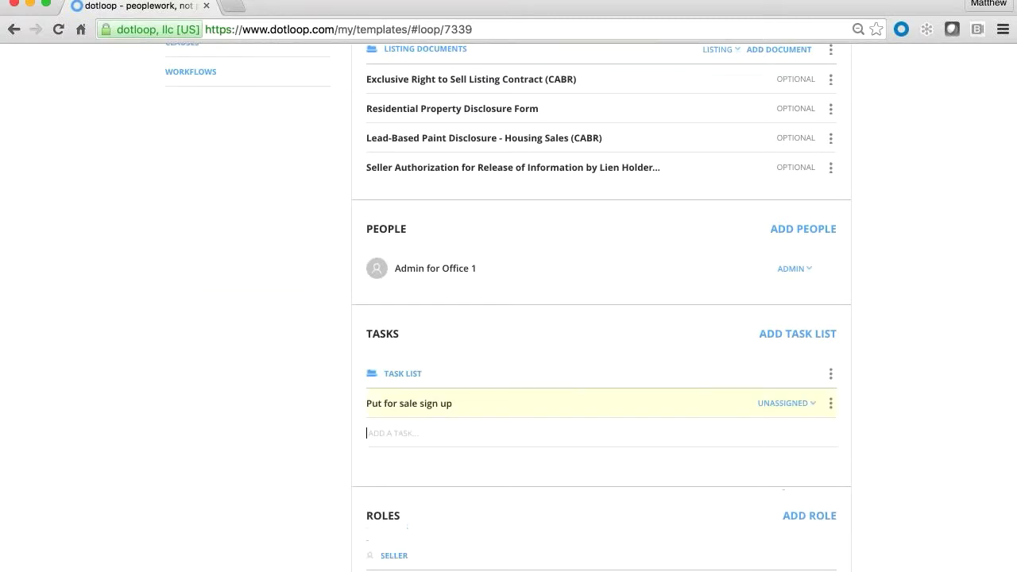
{"action": "type", "text": "Set "}
{"action": "type", "text": "up Lock "}
{"action": "type", "text": "Box"}
{"action": "key", "text": "Return"}
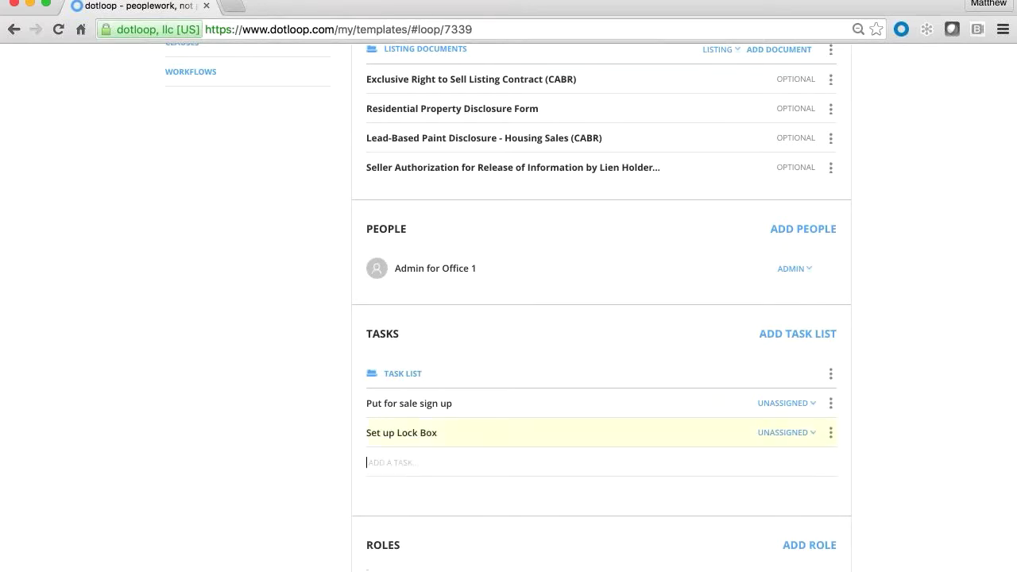
Add the tasks 'Upload Photos to the MLS' and 'Hold Open House' to the list
{"action": "type", "text": "Up"}
{"action": "type", "text": "load Photos "}
{"action": "type", "text": "to the MLS"}
{"action": "key", "text": "Return"}
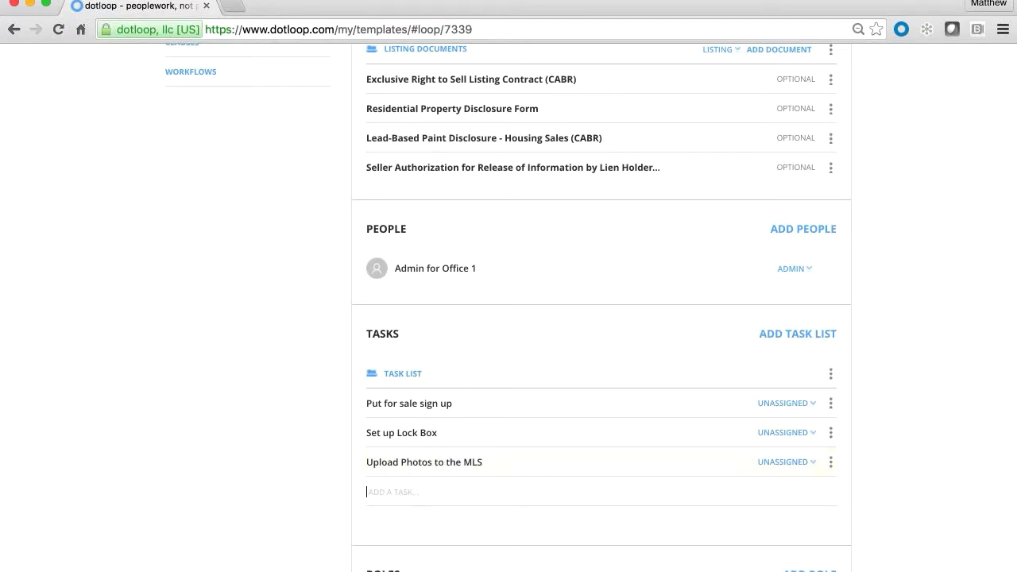
{"action": "type", "text": "Hold Open Ho"}
{"action": "type", "text": "use"}
{"action": "key", "text": "Return"}
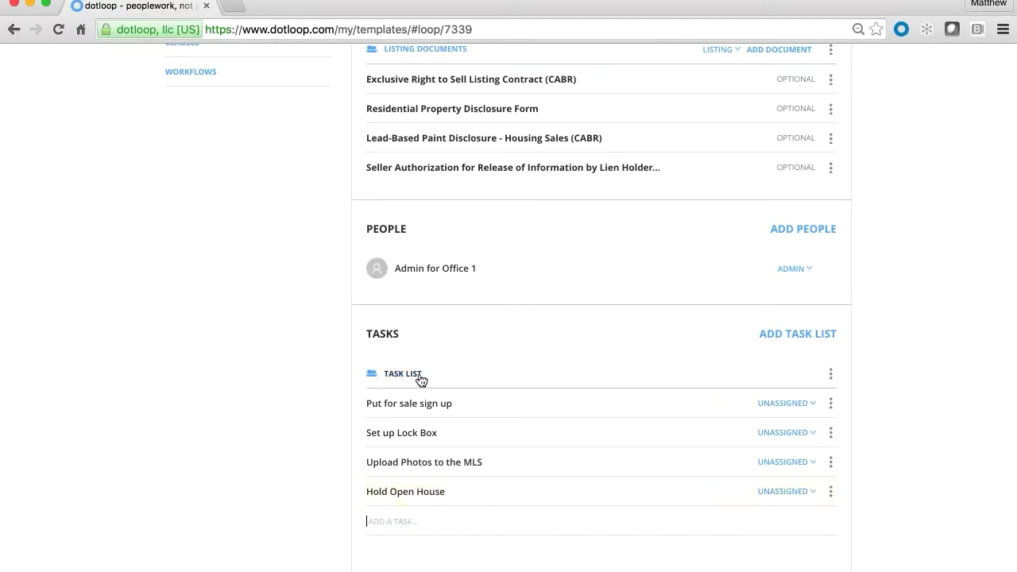
Save the Listing Transaction template from the bottom of the page
{"action": "scroll", "coordinate": [679, 321], "scroll_direction": "up", "scroll_amount": 2}
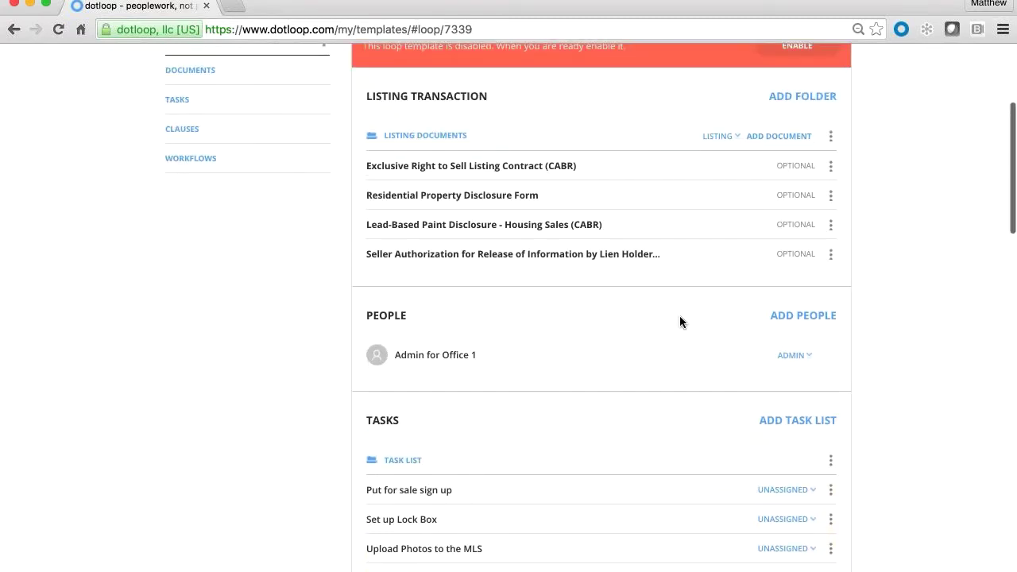
{"action": "scroll", "coordinate": [681, 317], "scroll_direction": "down", "scroll_amount": 3}
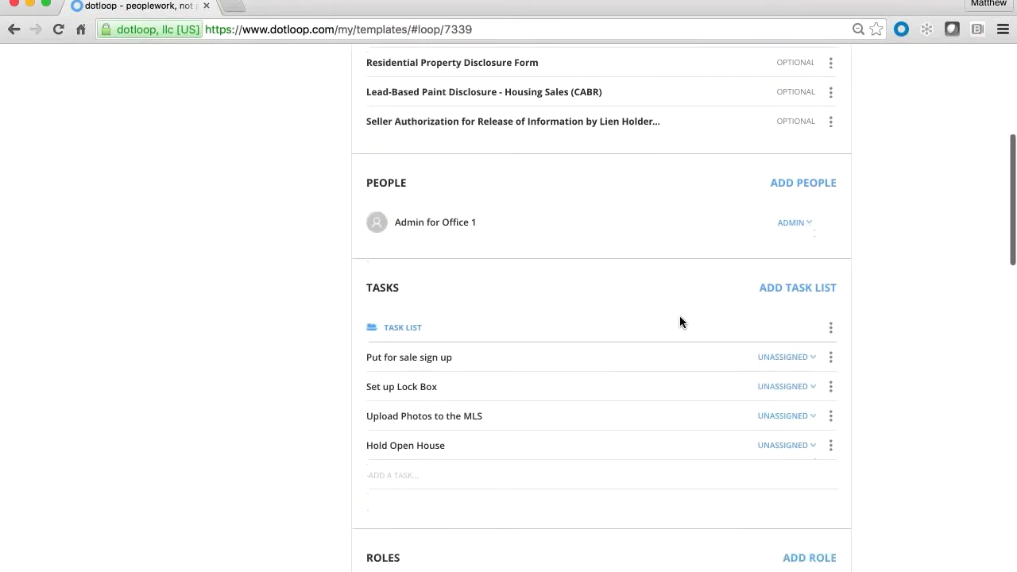
{"action": "scroll", "coordinate": [680, 322], "scroll_direction": "down", "scroll_amount": 1}
{"action": "scroll", "coordinate": [680, 322], "scroll_direction": "down", "scroll_amount": 2}
{"action": "scroll", "coordinate": [679, 322], "scroll_direction": "down", "scroll_amount": 2}
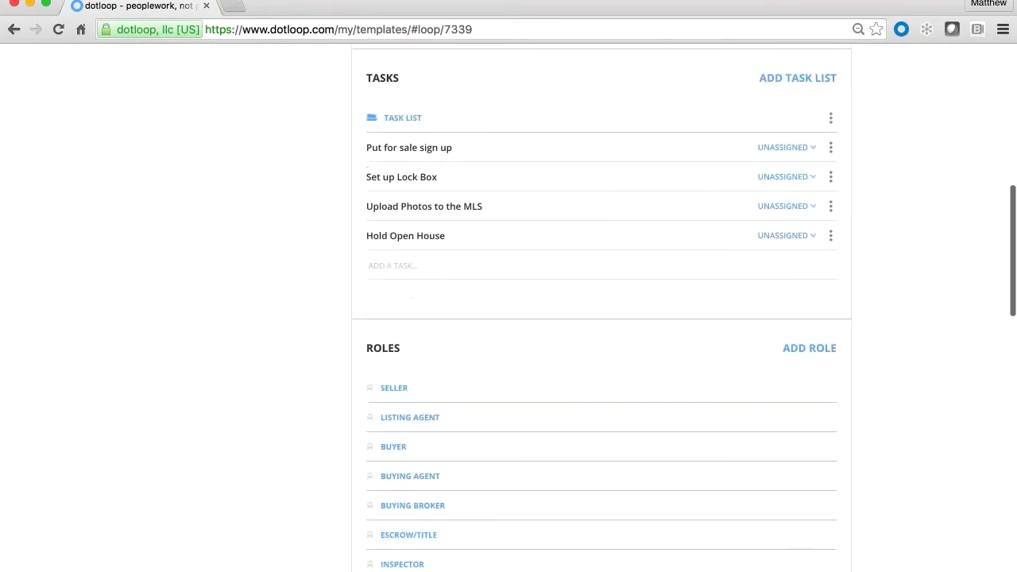
{"action": "scroll", "coordinate": [601, 318], "scroll_direction": "down", "scroll_amount": 2}
{"action": "scroll", "coordinate": [601, 318], "scroll_direction": "down", "scroll_amount": 1}
{"action": "scroll", "coordinate": [602, 318], "scroll_direction": "down", "scroll_amount": 2}
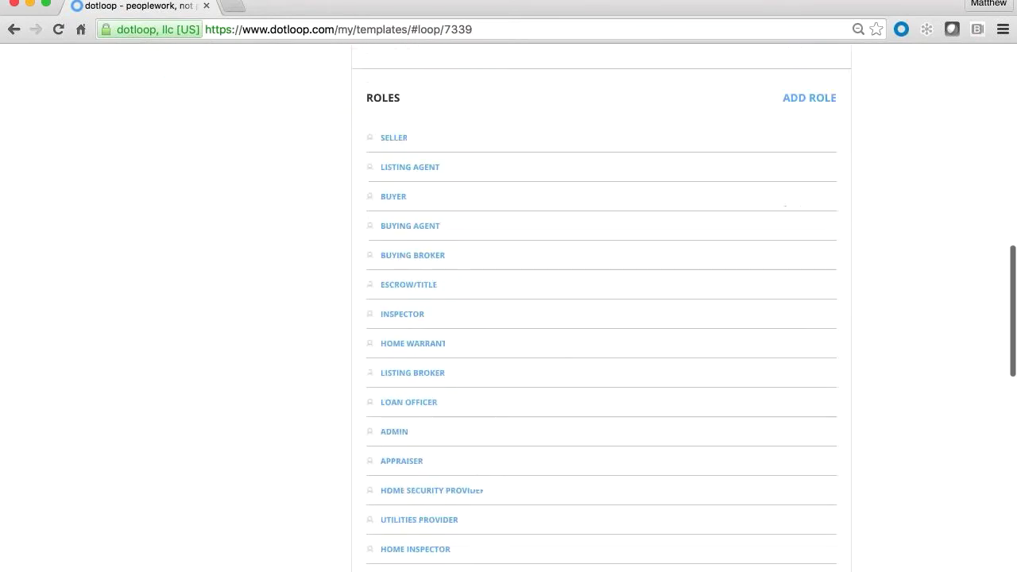
{"action": "scroll", "coordinate": [602, 318], "scroll_direction": "down", "scroll_amount": 1}
{"action": "scroll", "coordinate": [602, 318], "scroll_direction": "down", "scroll_amount": 2}
{"action": "scroll", "coordinate": [601, 318], "scroll_direction": "down", "scroll_amount": 2}
{"action": "scroll", "coordinate": [602, 318], "scroll_direction": "down", "scroll_amount": 2}
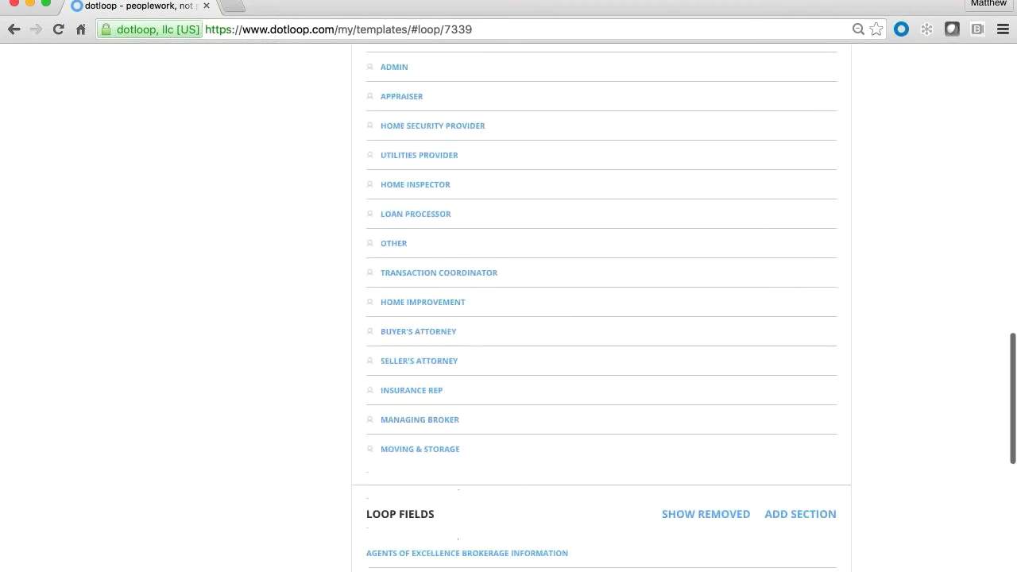
{"action": "scroll", "coordinate": [602, 318], "scroll_direction": "down", "scroll_amount": 3}
{"action": "scroll", "coordinate": [602, 318], "scroll_direction": "down", "scroll_amount": 3}
{"action": "scroll", "coordinate": [602, 318], "scroll_direction": "down", "scroll_amount": 2}
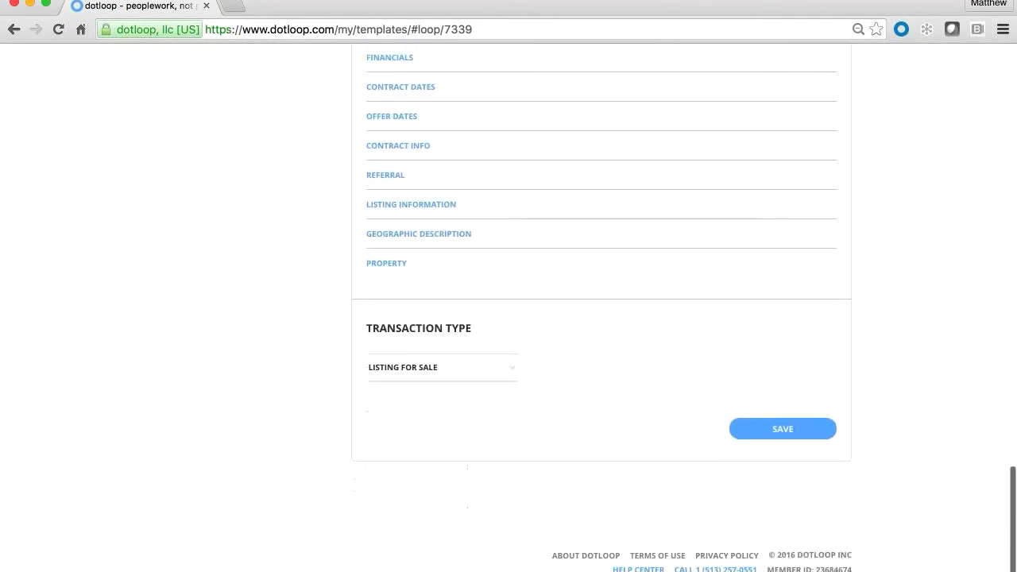
{"action": "left_click", "coordinate": [783, 426]}
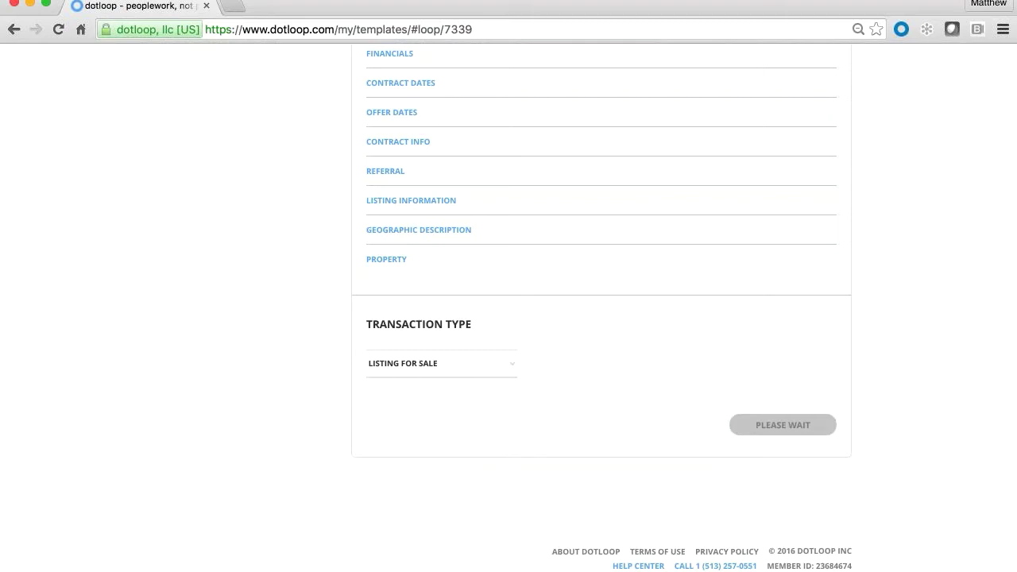